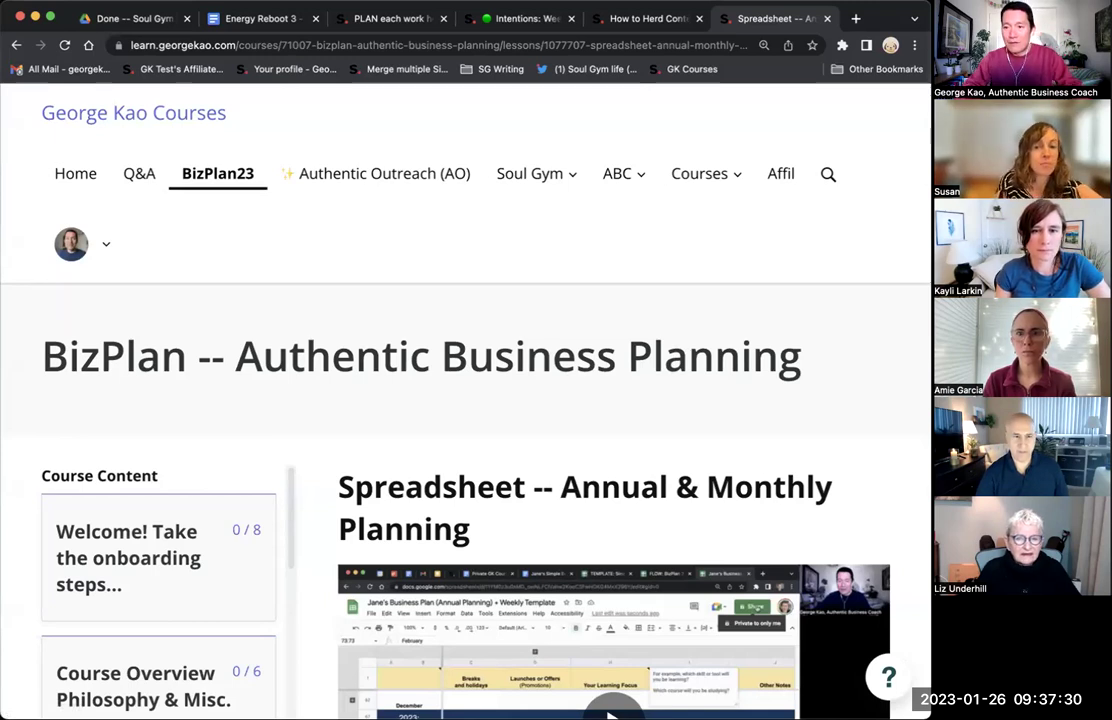
Scroll down the lesson and open the Business Plan spreadsheet template preview in a new tab.
{"action": "scroll", "coordinate": [702, 243], "scroll_direction": "down", "scroll_amount": 7}
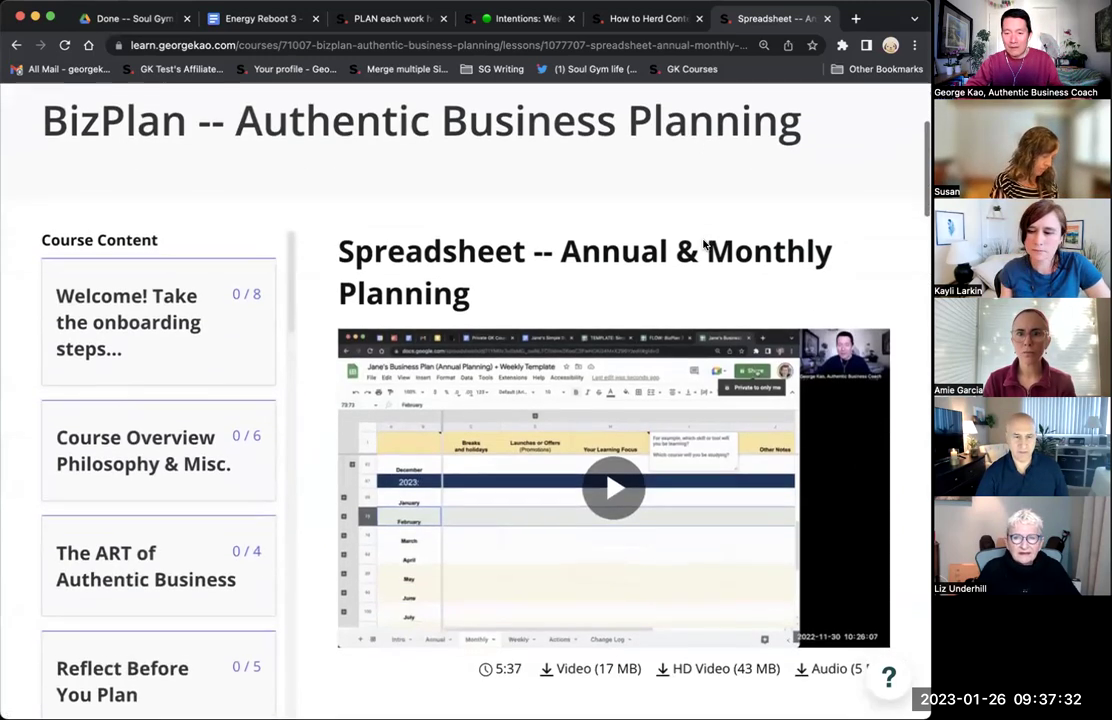
{"action": "scroll", "coordinate": [702, 245], "scroll_direction": "down", "scroll_amount": 1}
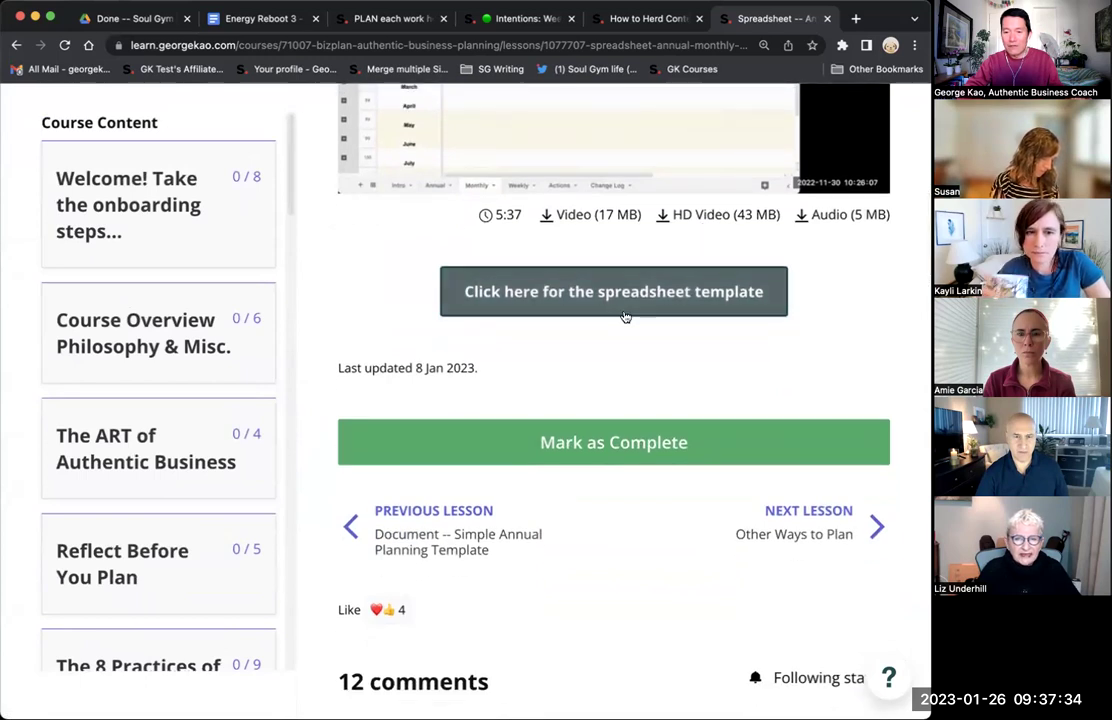
{"action": "left_click", "coordinate": [622, 292]}
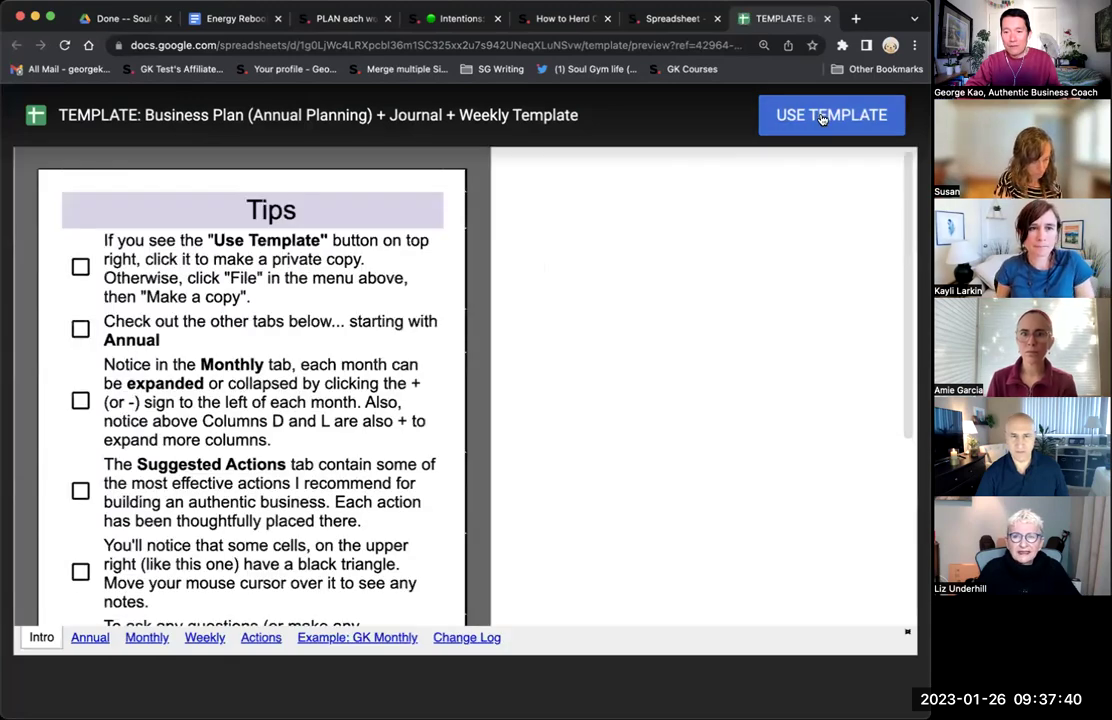
Make a copy of the template and replace 'TEMPLATE:' in its title with the owner's name plus 's.
{"action": "left_click", "coordinate": [822, 119]}
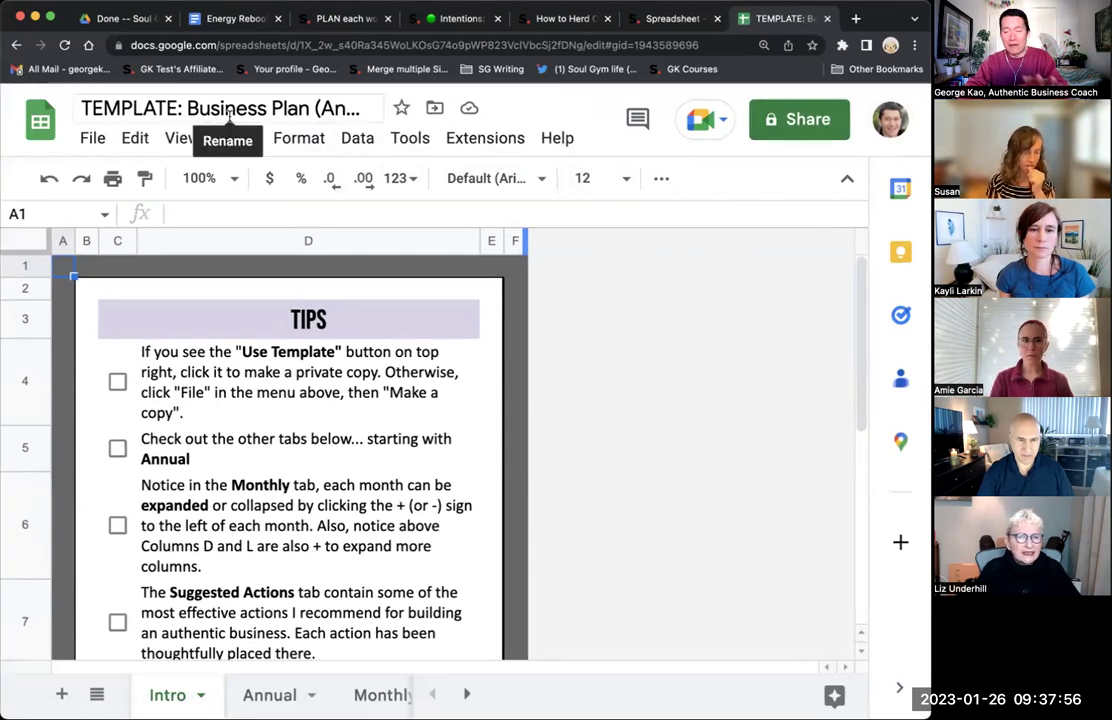
{"action": "left_click", "coordinate": [160, 107]}
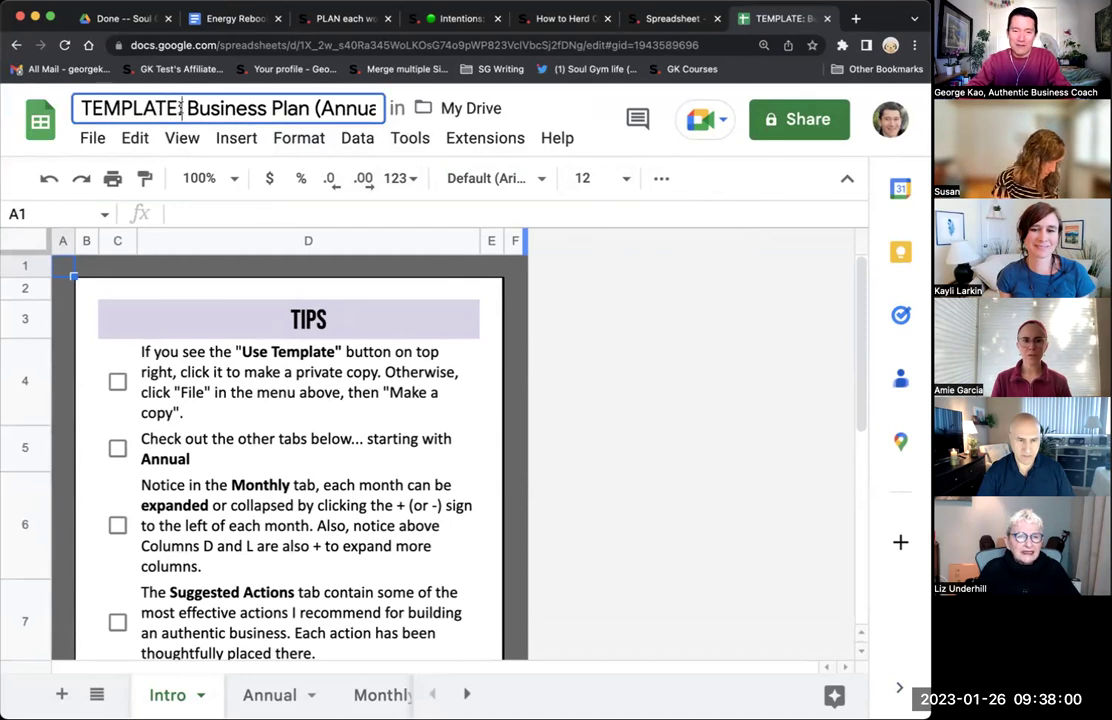
{"action": "double_click", "coordinate": [181, 107]}
{"action": "type", "text": "G"}
{"action": "key", "text": "BackSpace"}
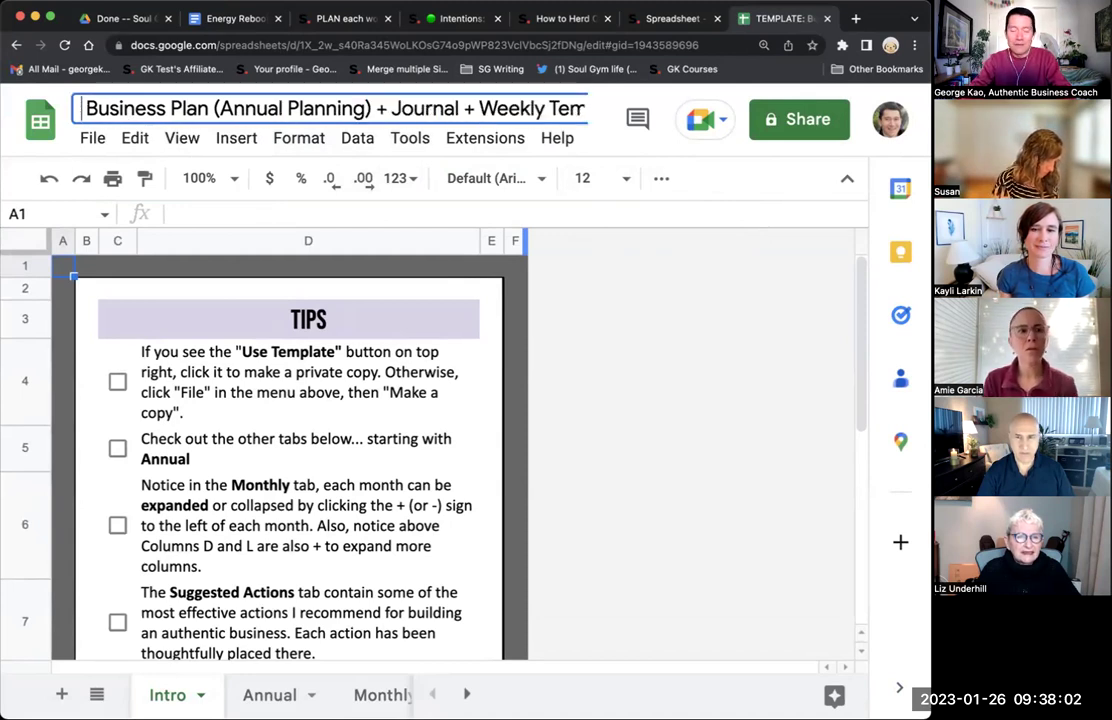
{"action": "type", "text": "Jane Doe's"}
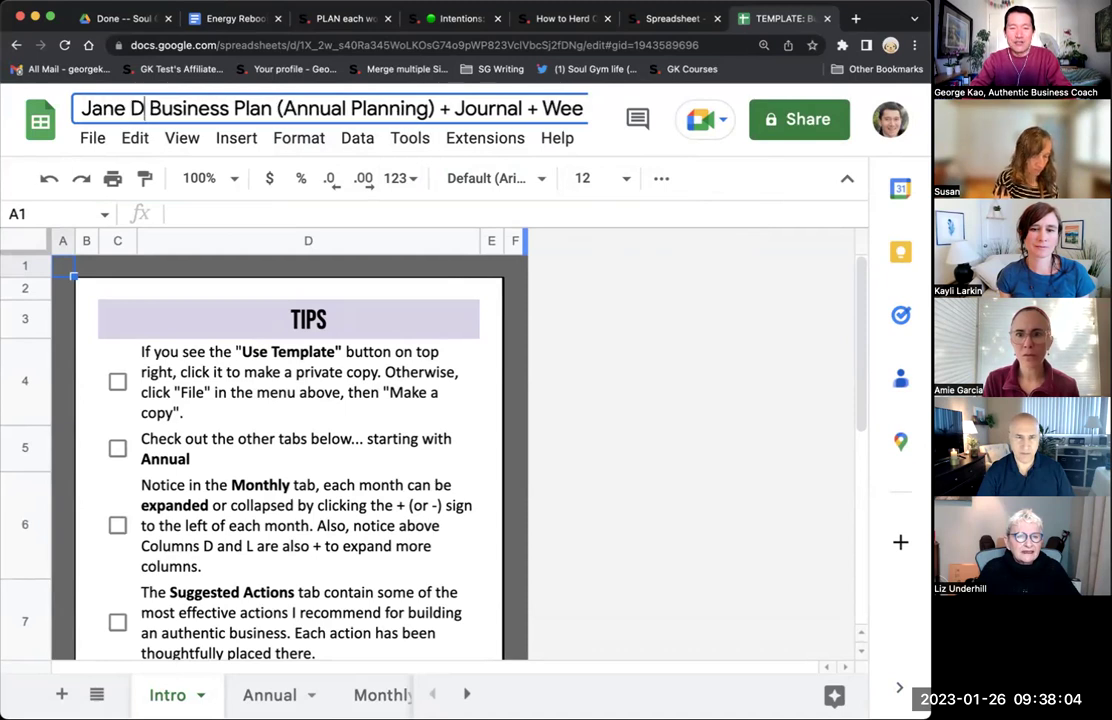
{"action": "key", "text": "Return"}
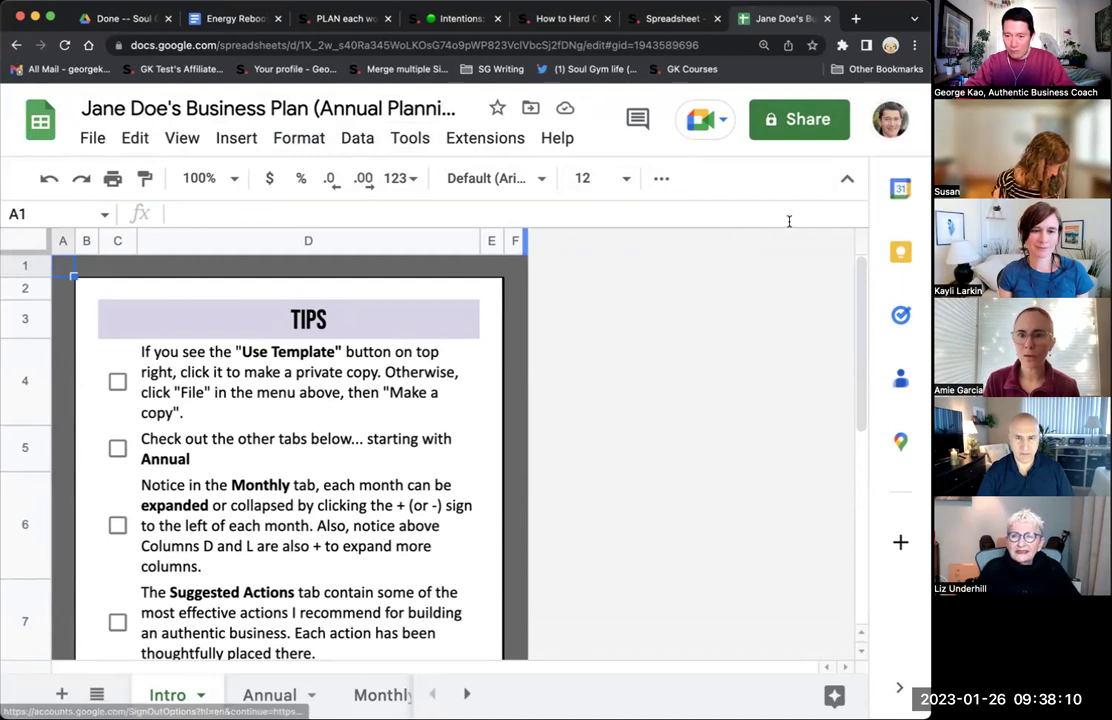
{"action": "left_click", "coordinate": [893, 123]}
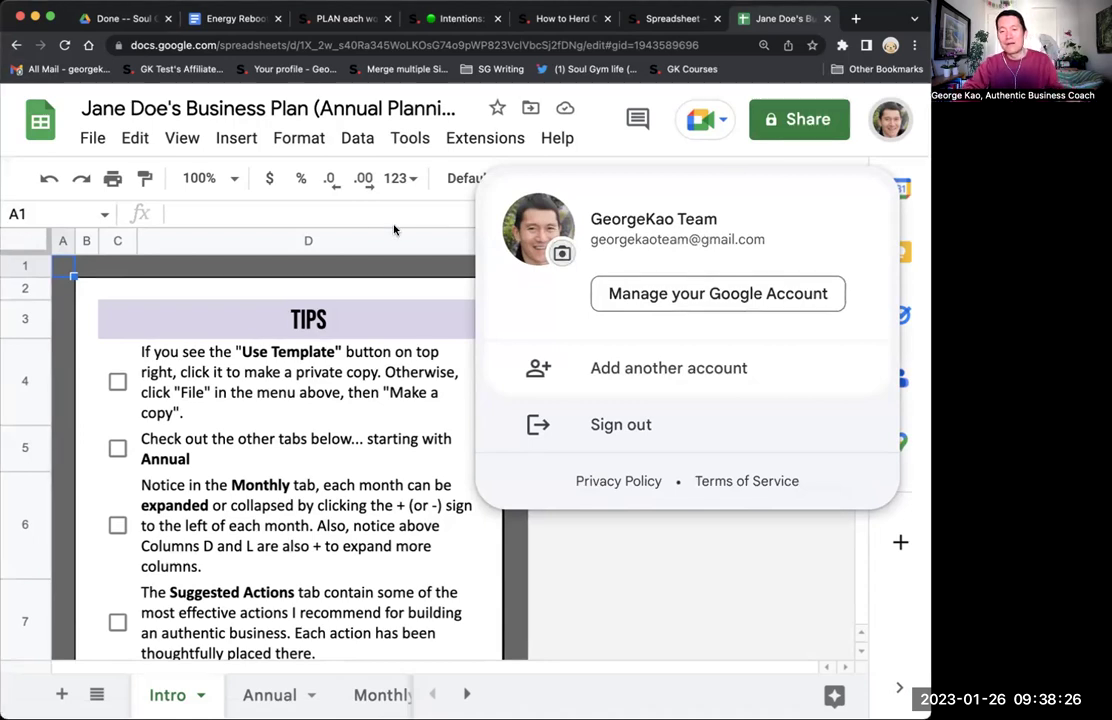
{"action": "left_click", "coordinate": [637, 572]}
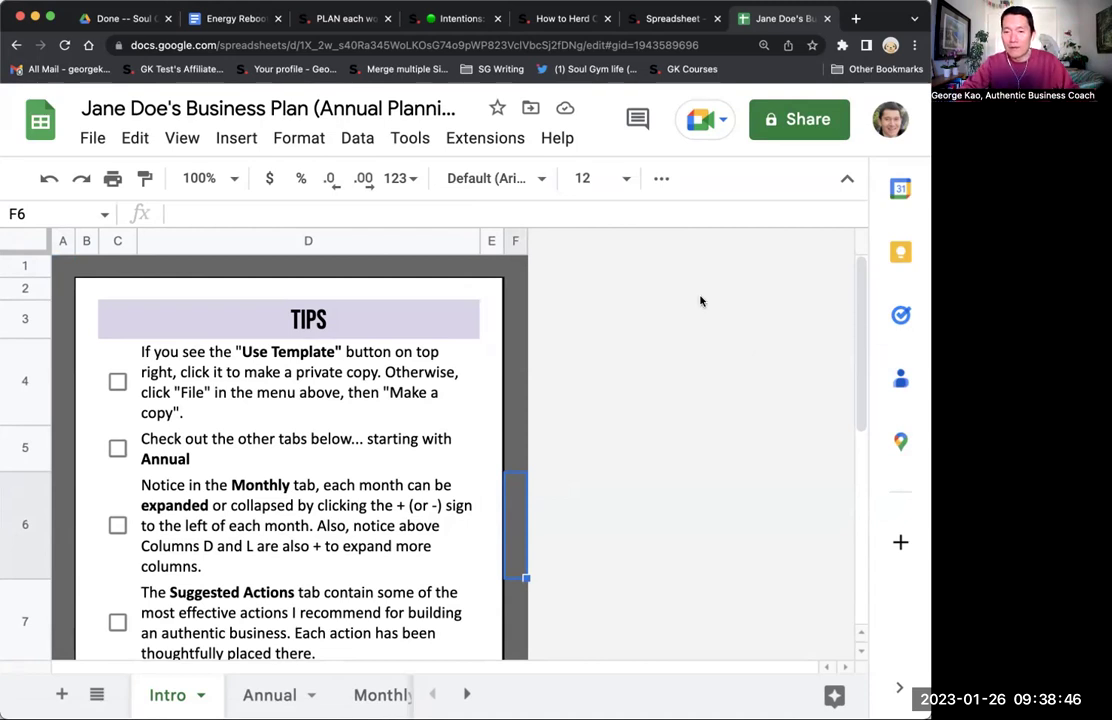
Share the business plan copy as Editor with the correct Gmail account.
{"action": "left_click", "coordinate": [791, 125]}
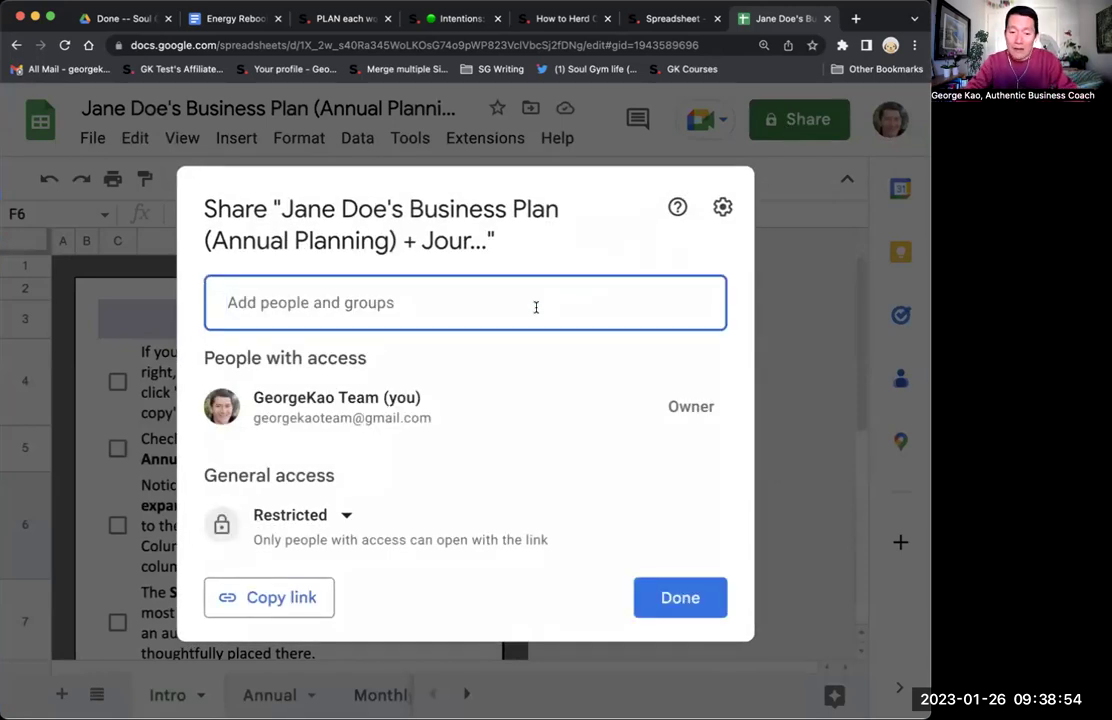
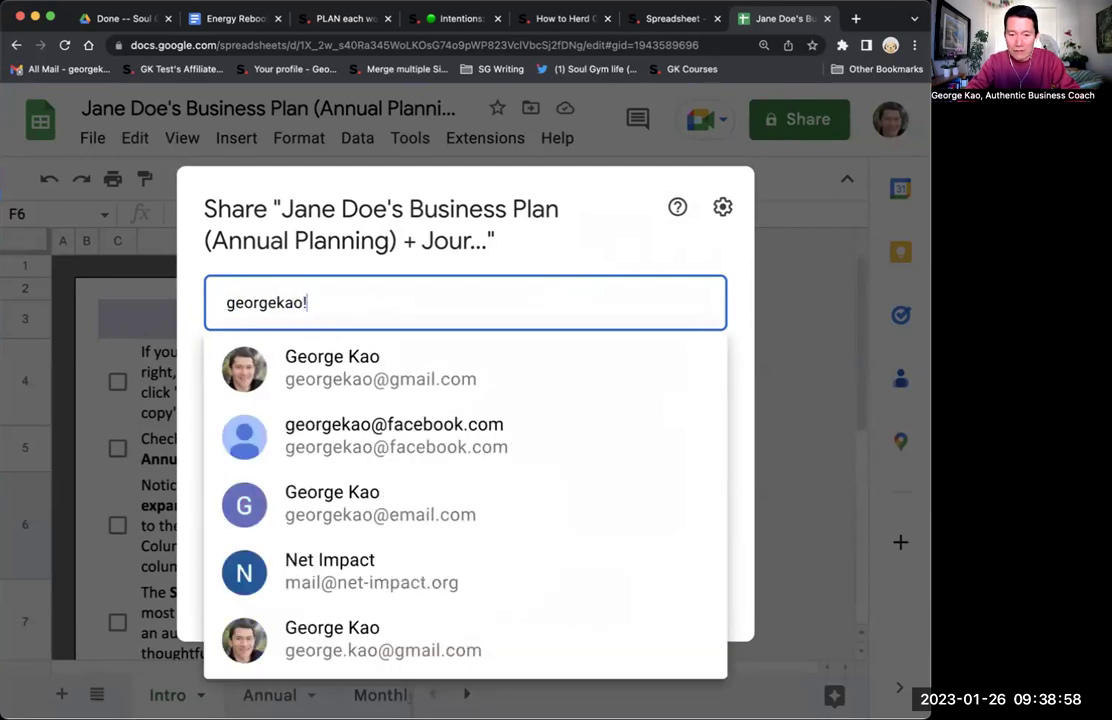
{"action": "left_click", "coordinate": [536, 372]}
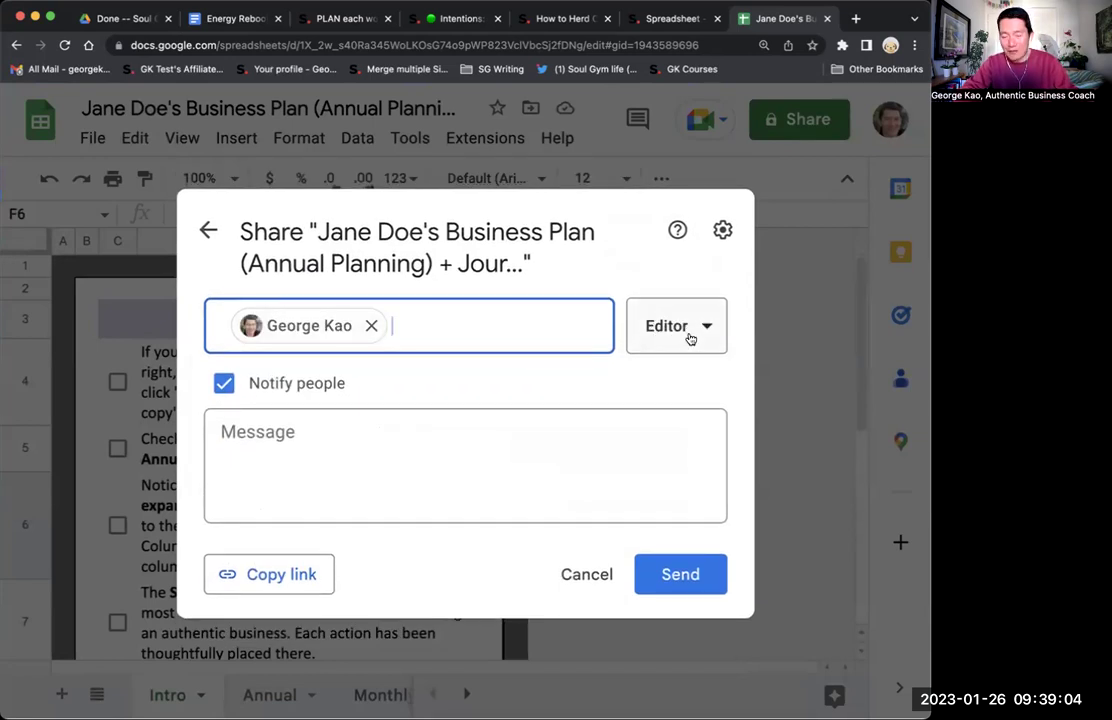
{"action": "left_click", "coordinate": [685, 578]}
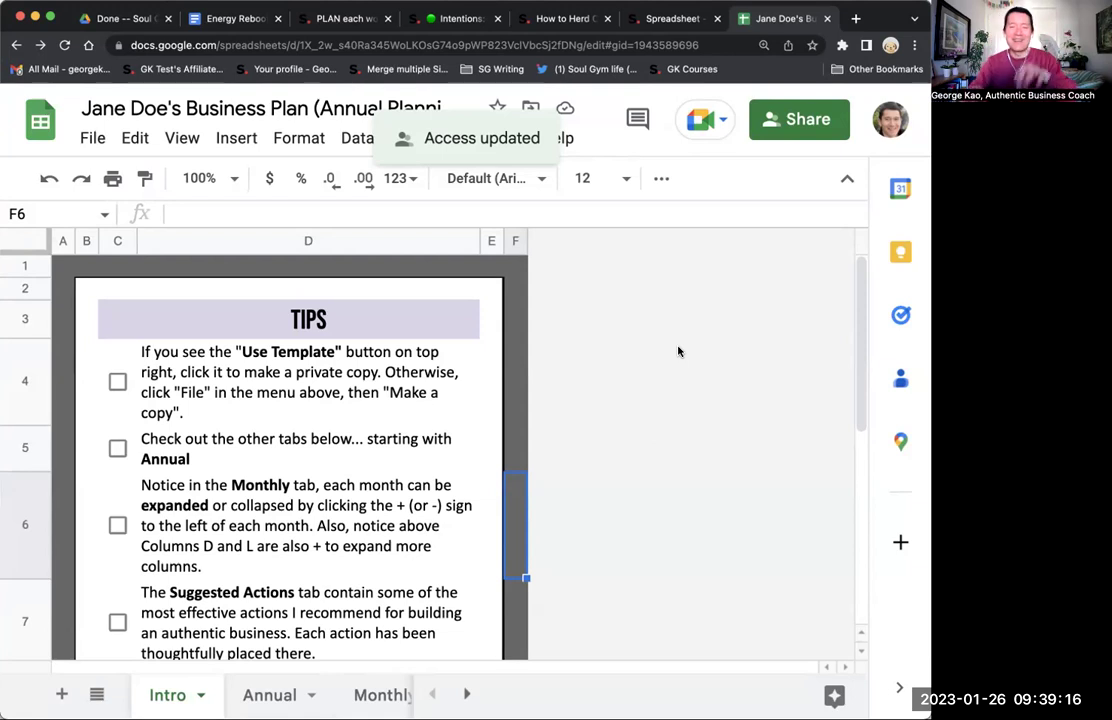
After checking the signed-in account, send the second editor an ownership-transfer invitation.
{"action": "left_click", "coordinate": [890, 117]}
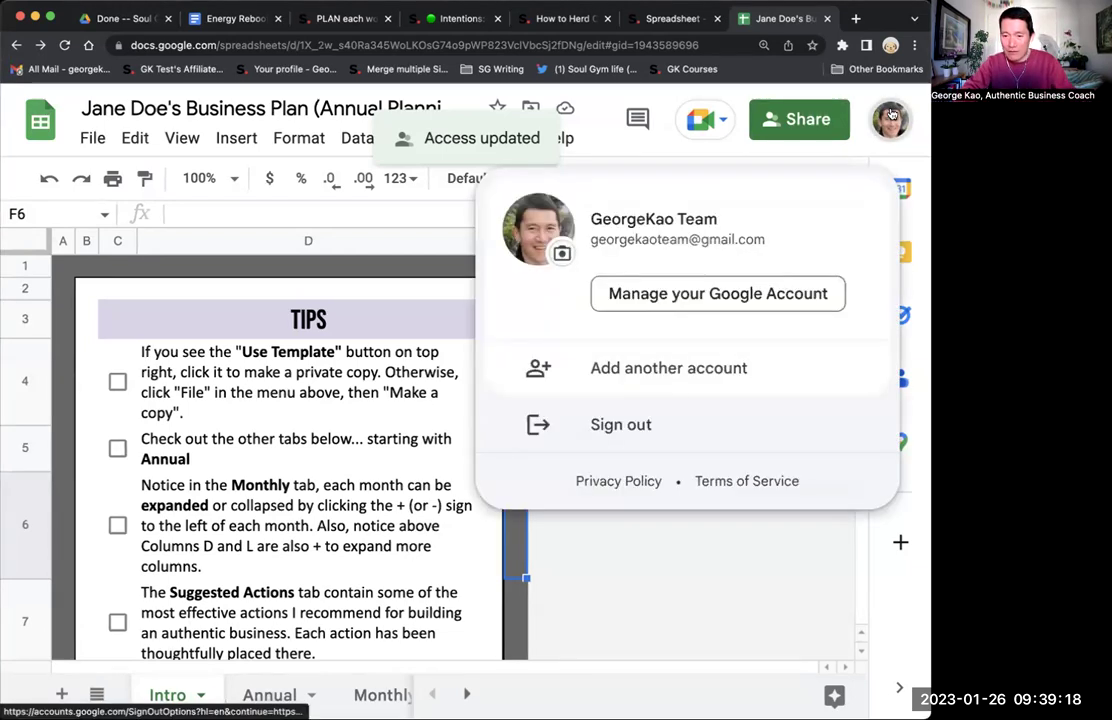
{"action": "left_click", "coordinate": [890, 117]}
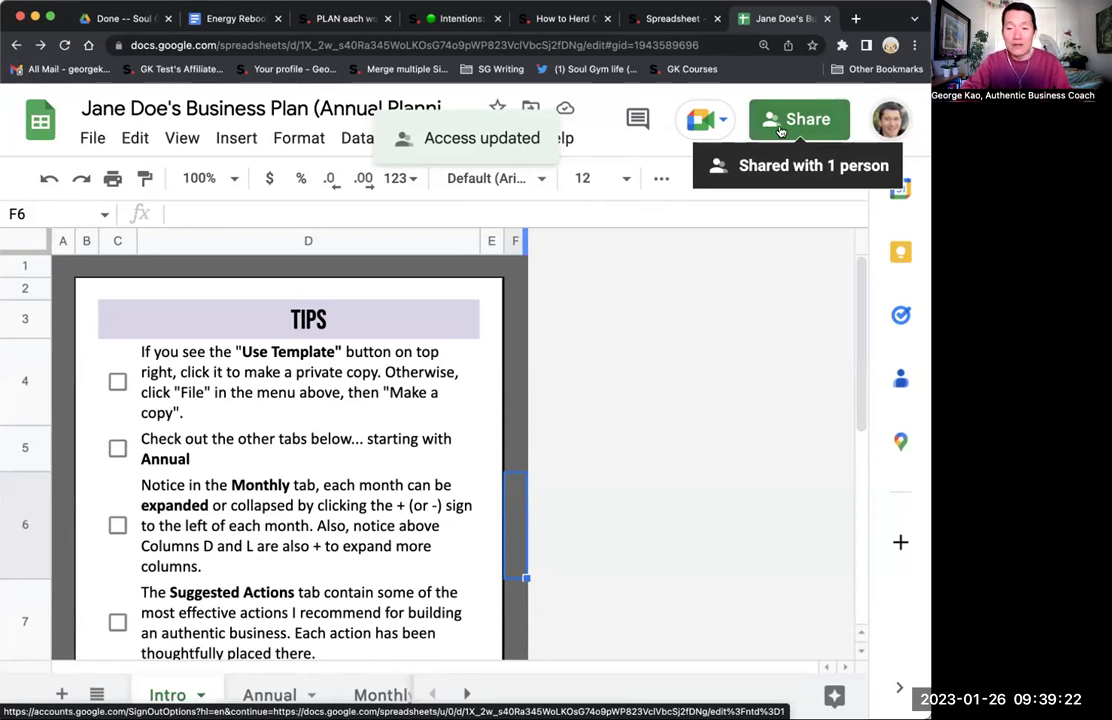
{"action": "left_click", "coordinate": [780, 132]}
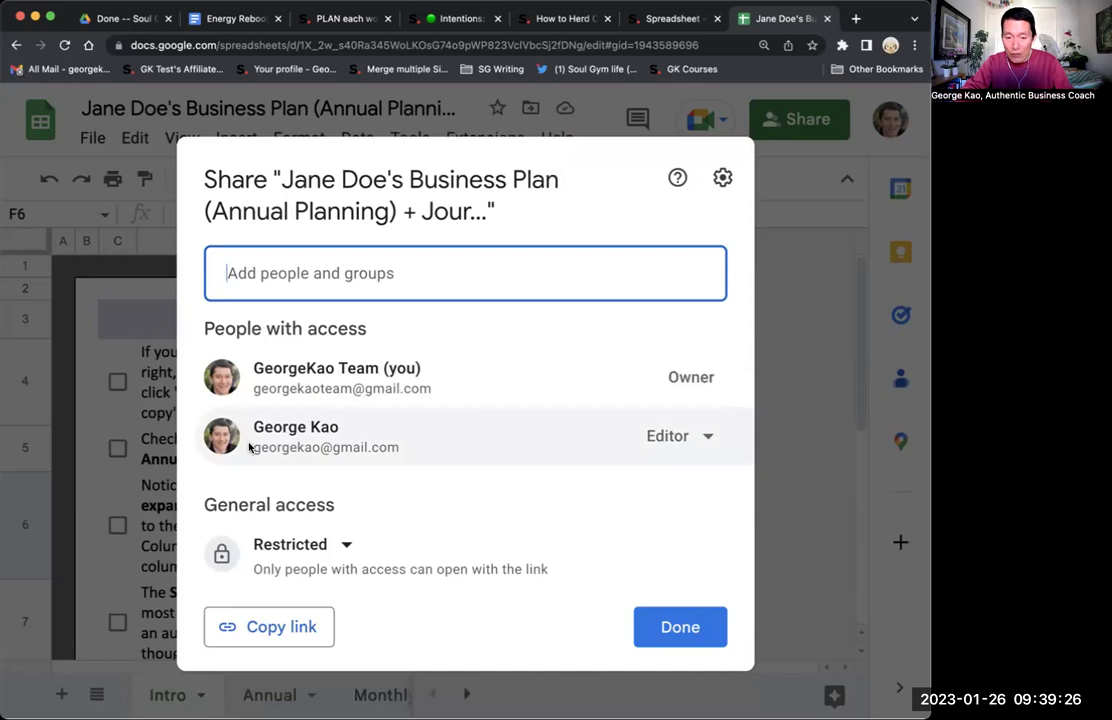
{"action": "left_click", "coordinate": [687, 439]}
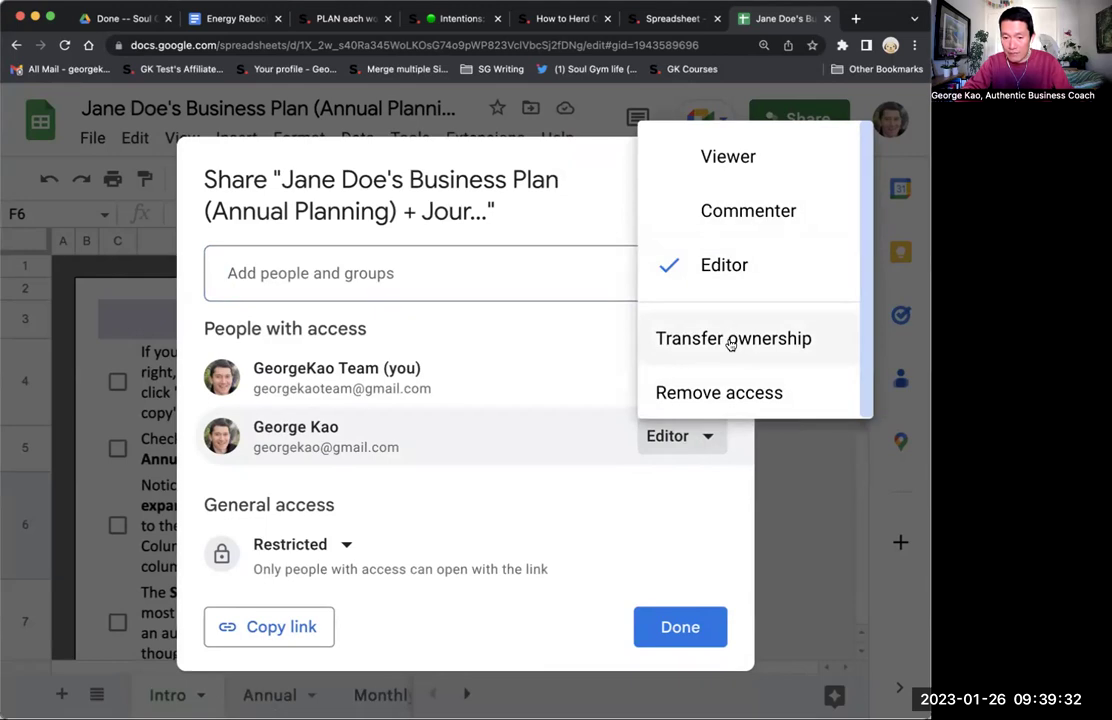
{"action": "left_click", "coordinate": [731, 341]}
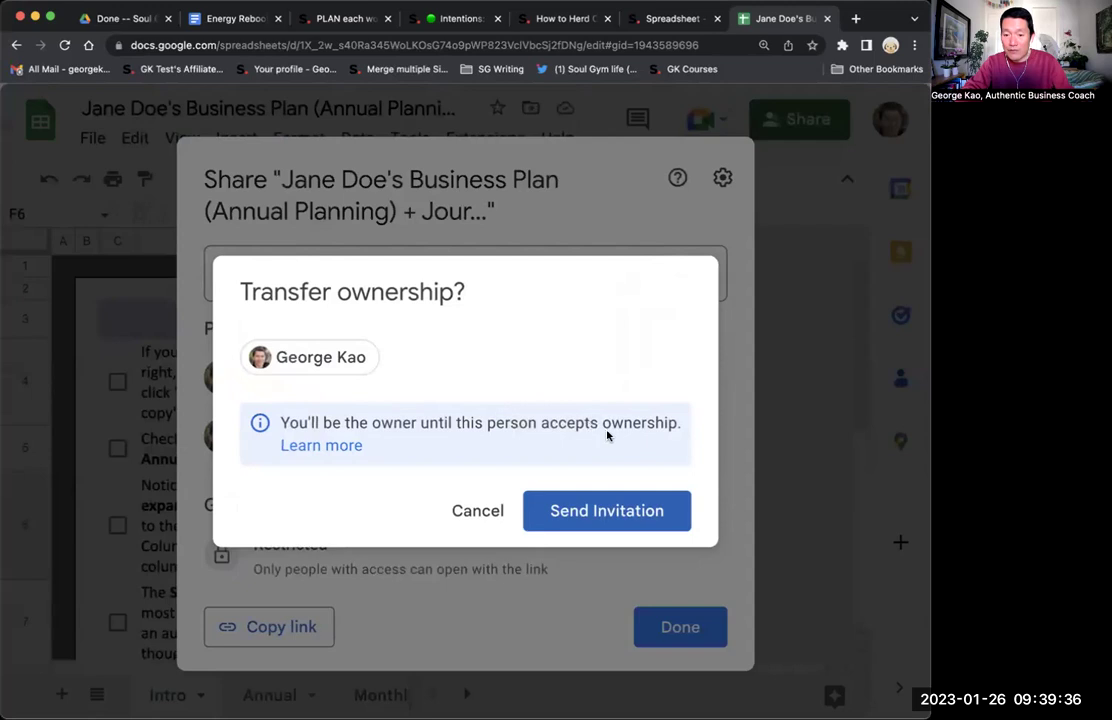
{"action": "left_click", "coordinate": [607, 511]}
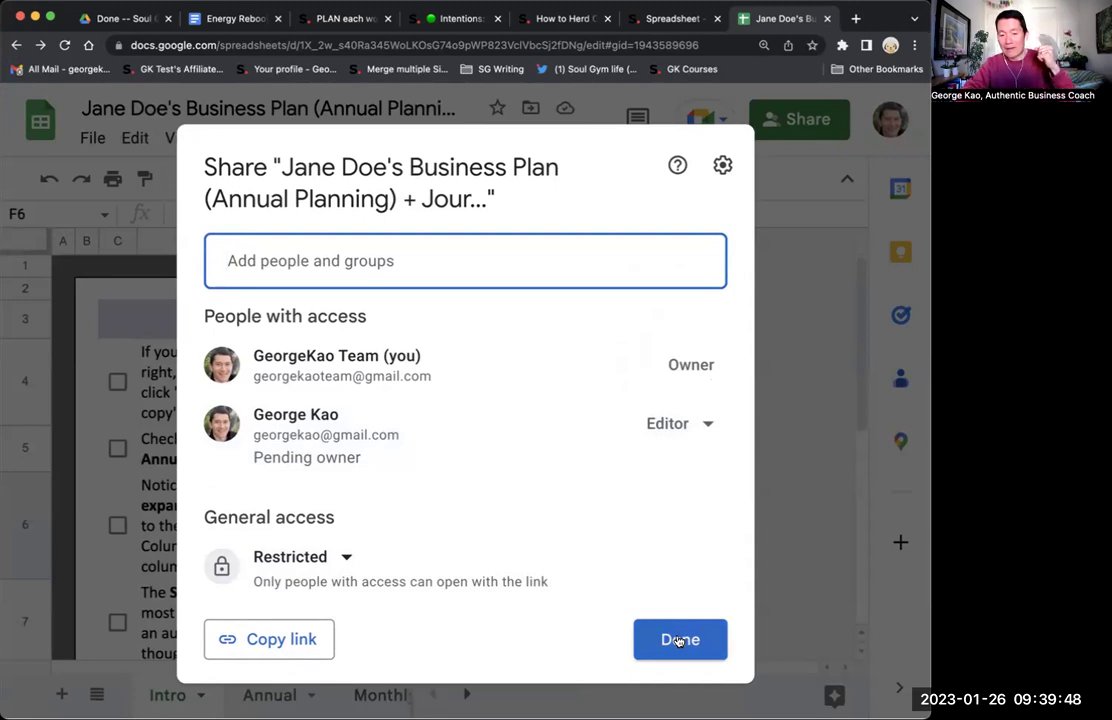
From the invited account, bring up the sharing settings showing the pending ownership offer.
{"action": "left_click", "coordinate": [679, 640]}
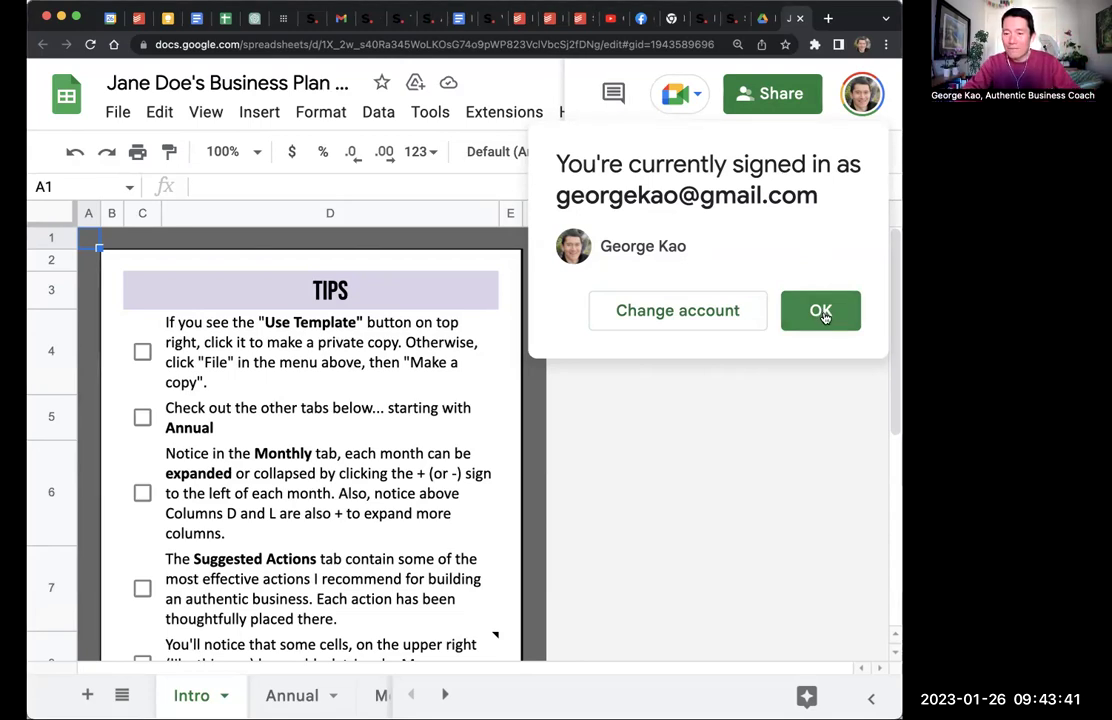
{"action": "left_click", "coordinate": [820, 313]}
{"action": "left_click", "coordinate": [770, 100]}
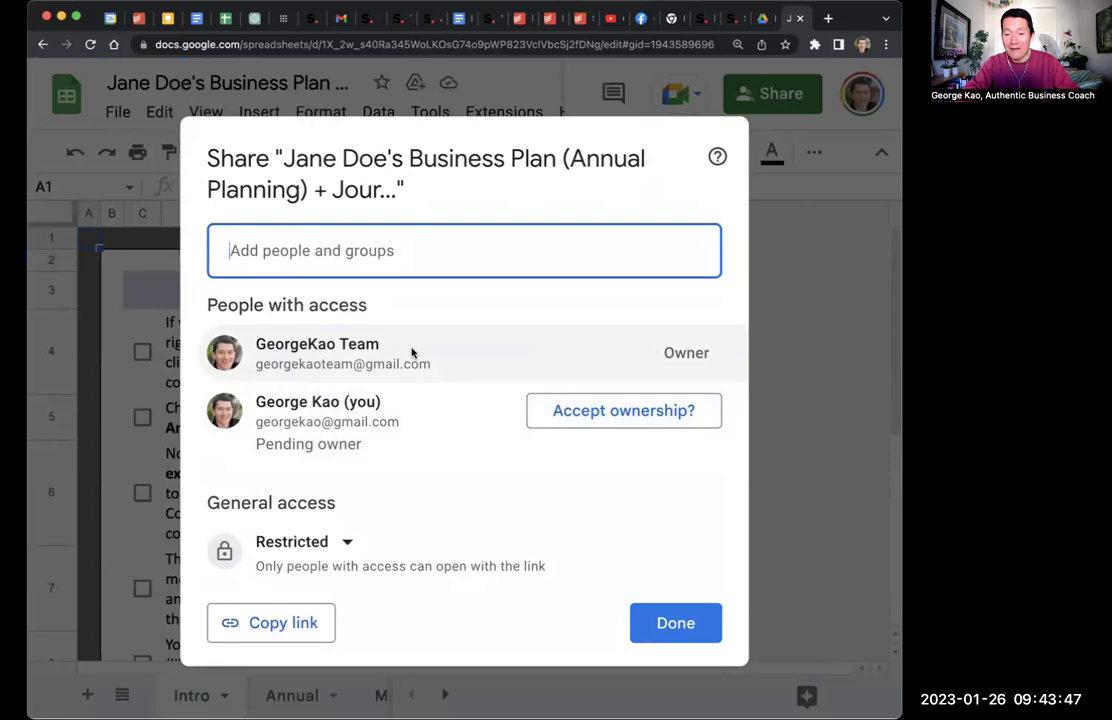
{"action": "mouse_move", "coordinate": [509, 352]}
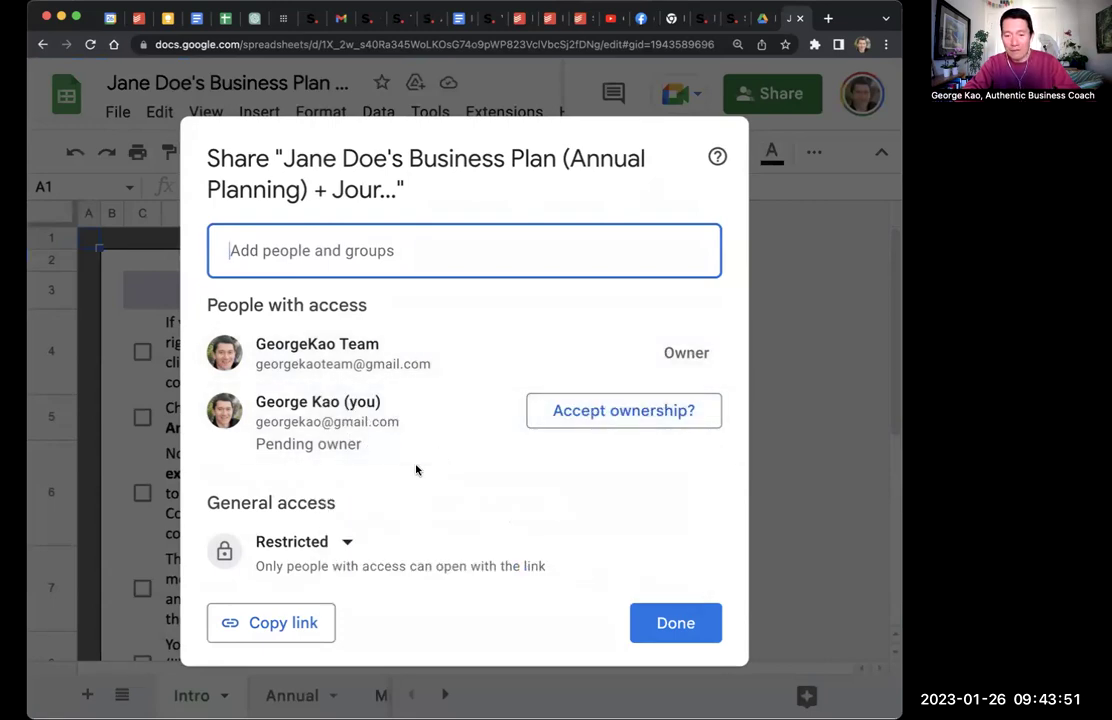
Accept ownership of the spreadsheet and set the former owner's access to Remove access.
{"action": "left_click", "coordinate": [633, 419]}
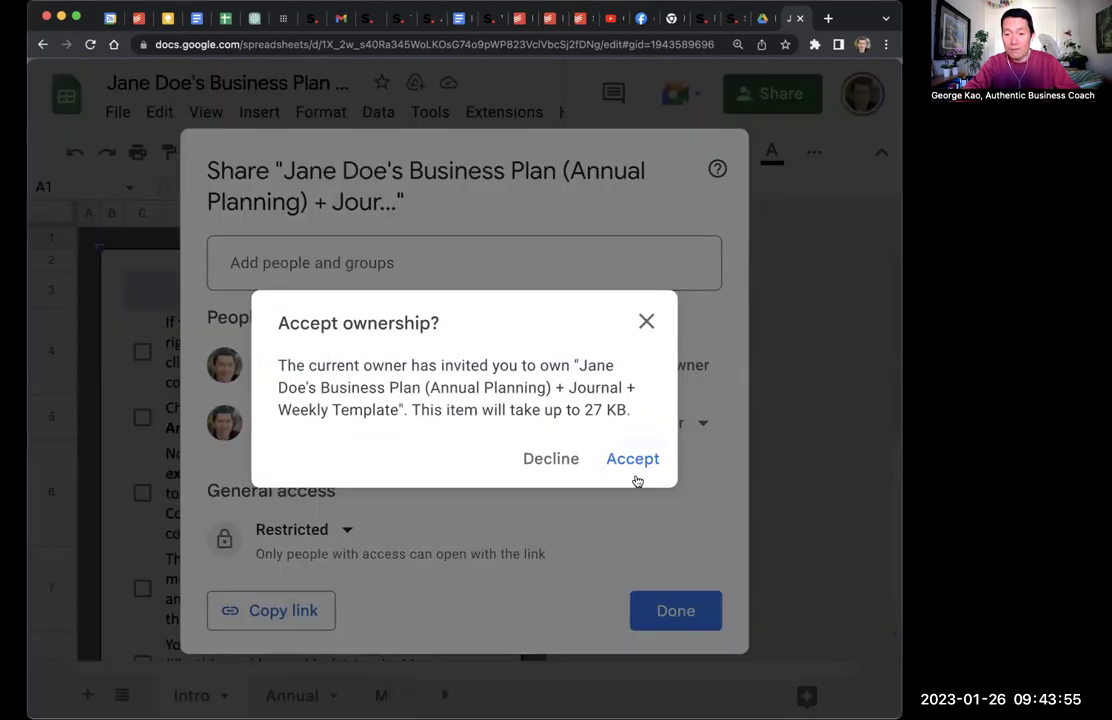
{"action": "left_click", "coordinate": [633, 460]}
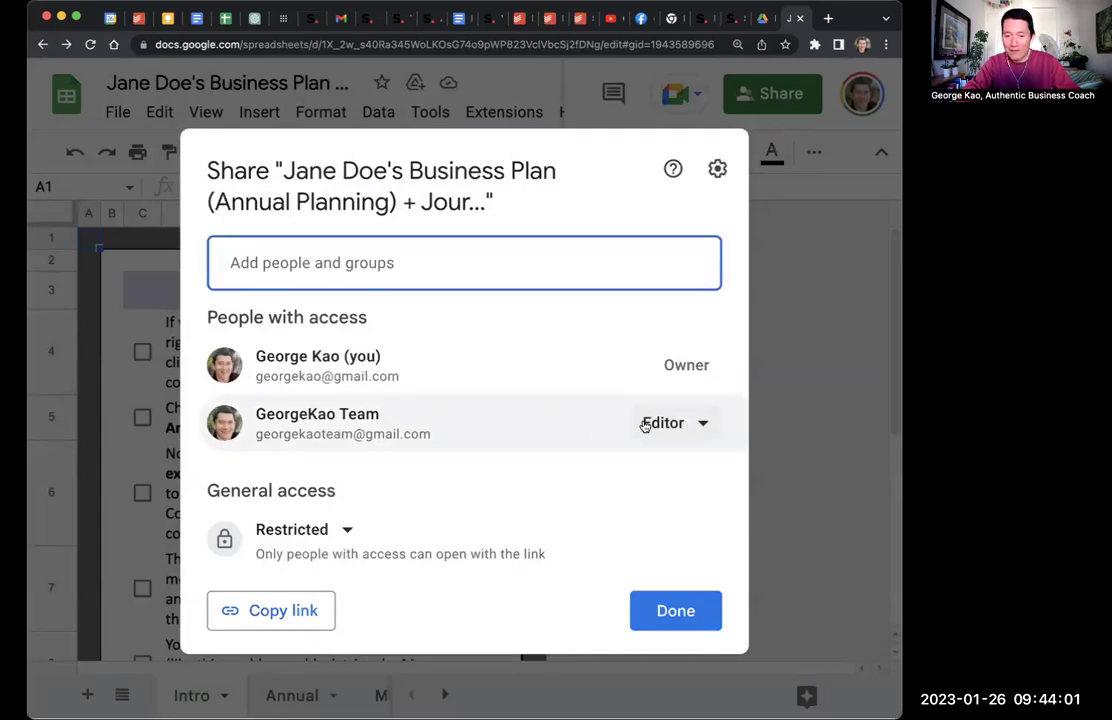
{"action": "mouse_move", "coordinate": [378, 417]}
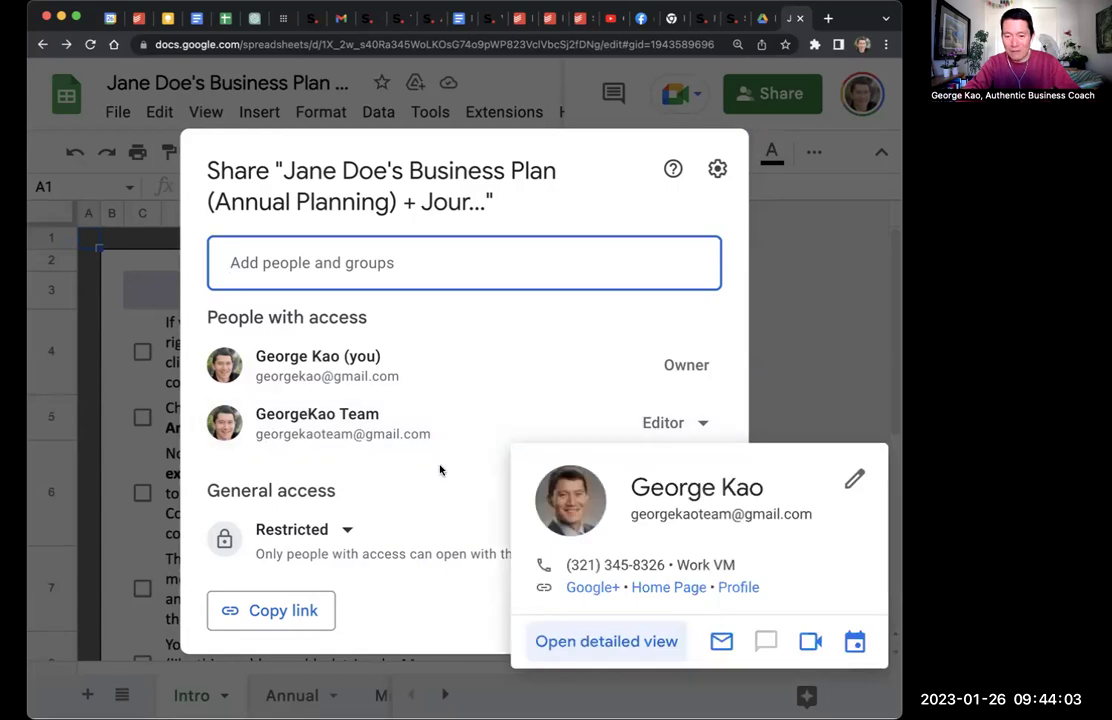
{"action": "left_click", "coordinate": [688, 423]}
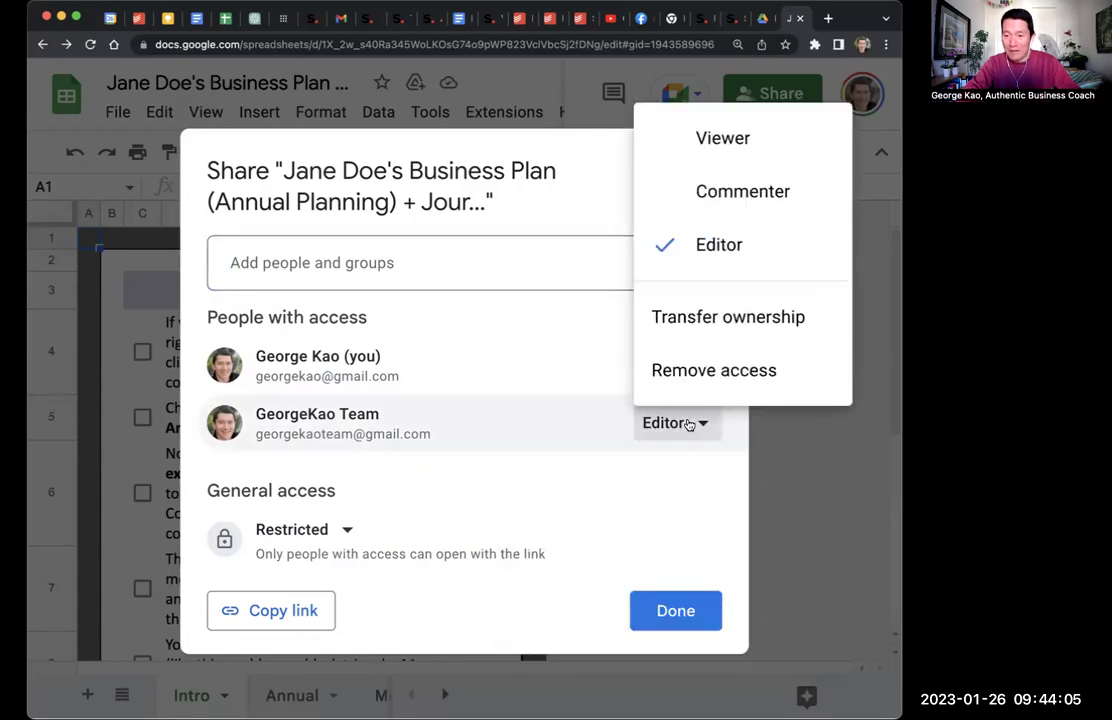
{"action": "left_click", "coordinate": [703, 370]}
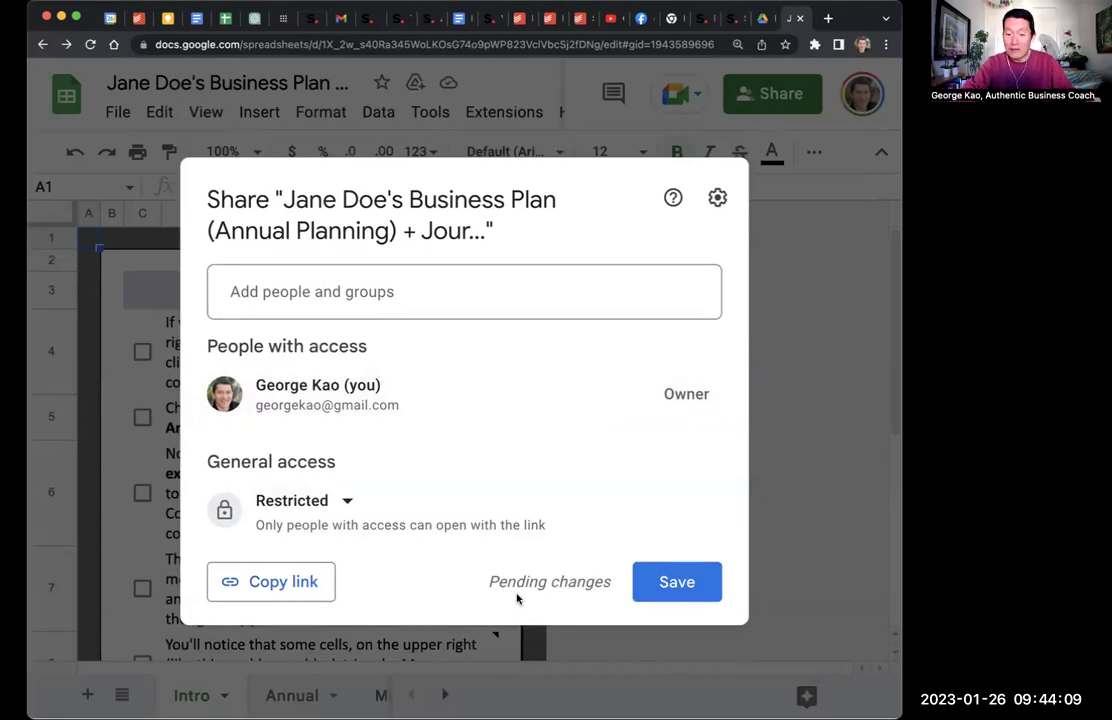
Save the access removal and verify only the new owner retains access.
{"action": "left_click", "coordinate": [686, 580]}
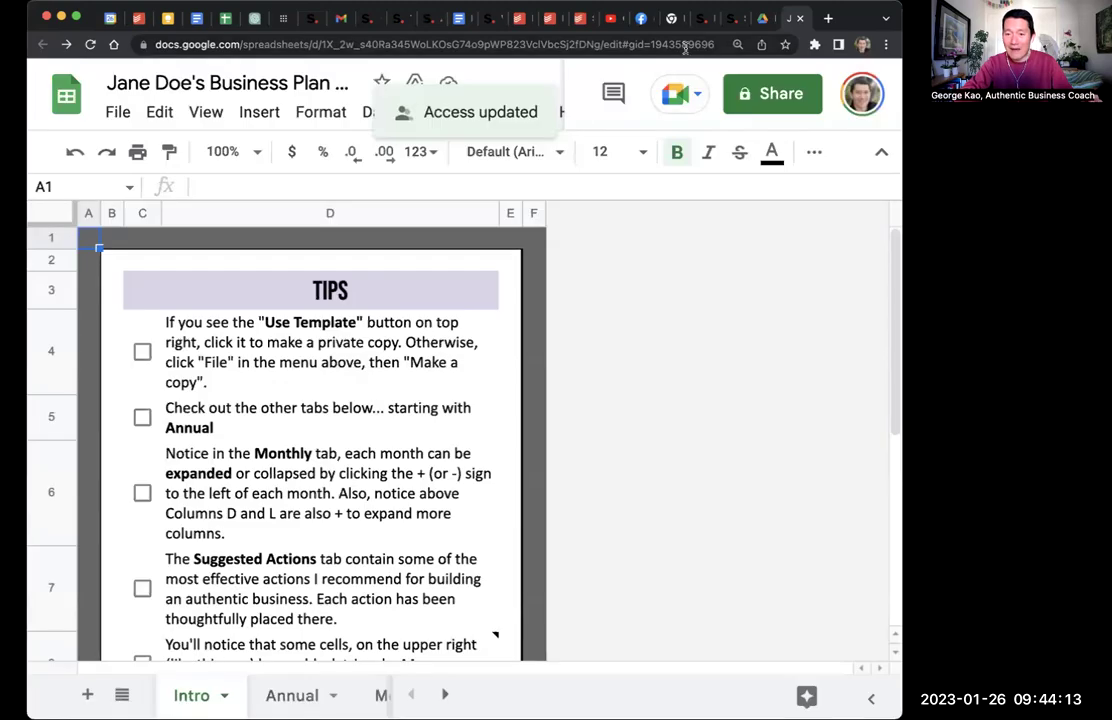
{"action": "left_click", "coordinate": [762, 95]}
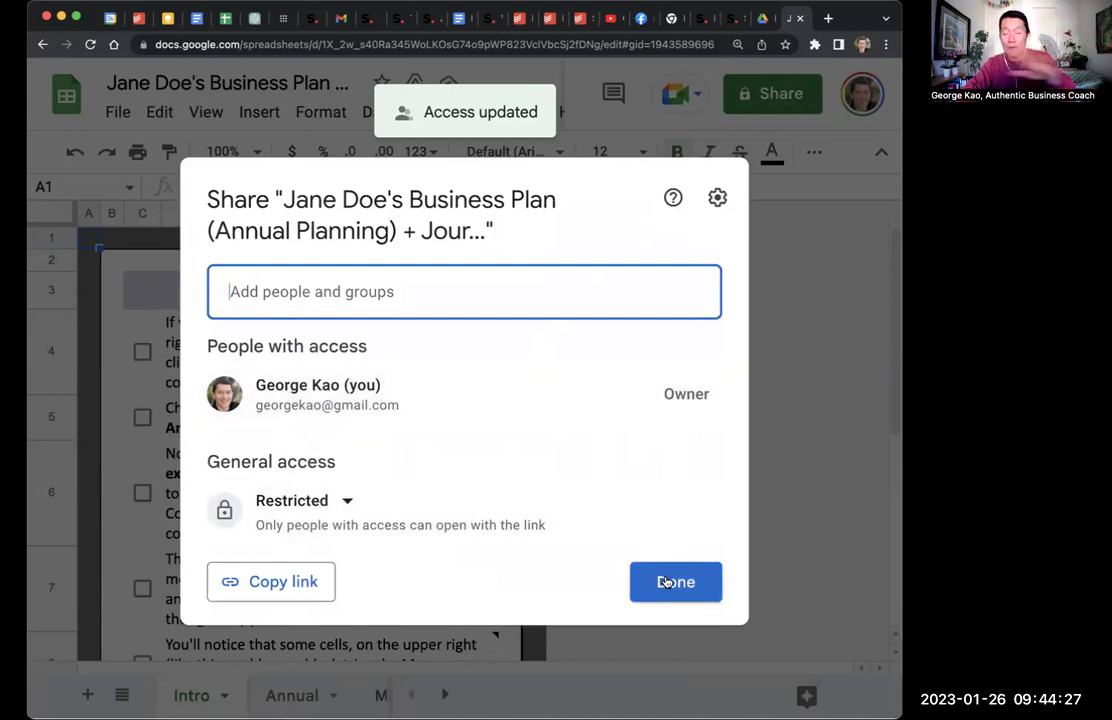
{"action": "left_click", "coordinate": [664, 582]}
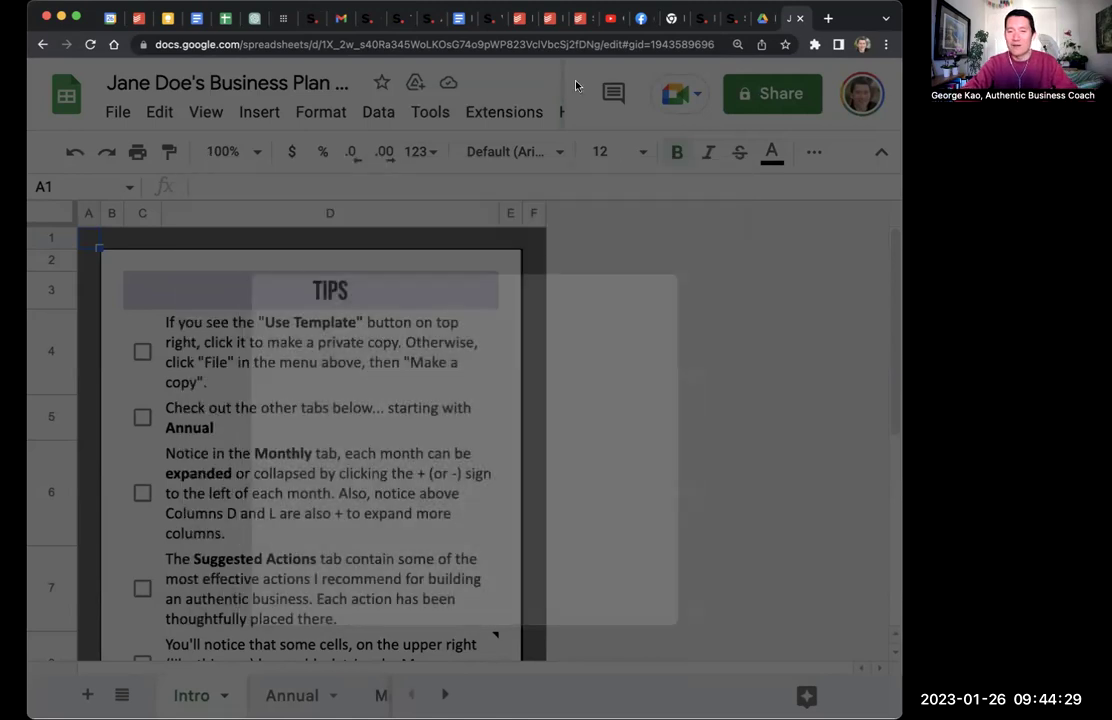